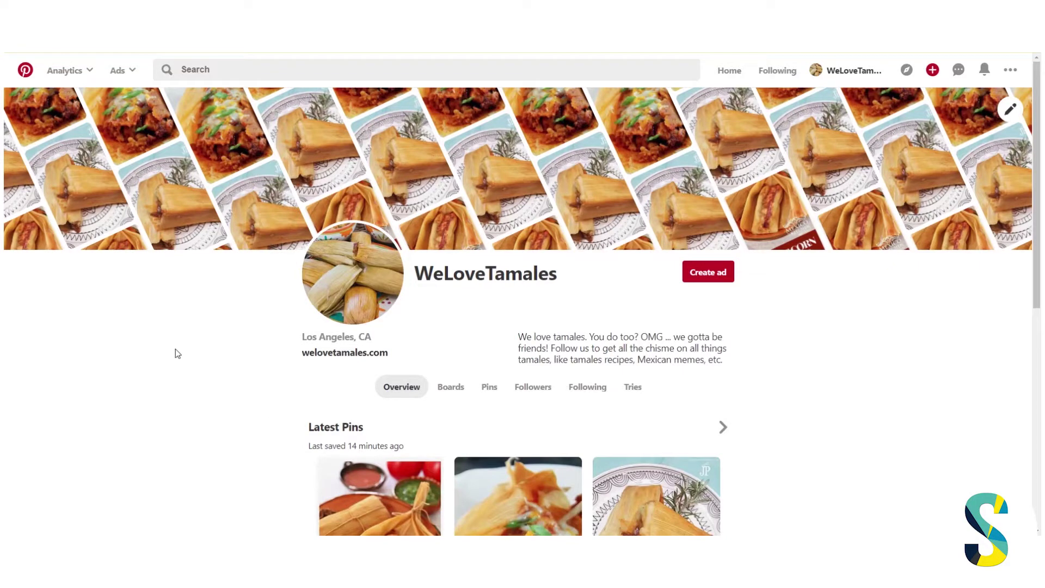
Return from the WeLoveTamales profile to the Pinterest home feed via the logo
click(23, 78)
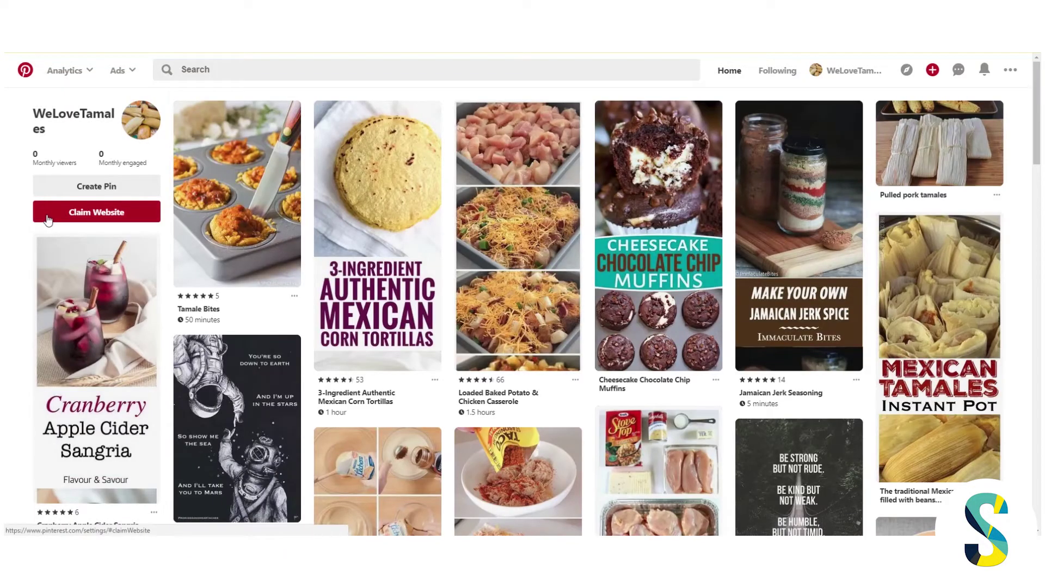
Start the website claim and open the Pinterest account settings page
click(77, 218)
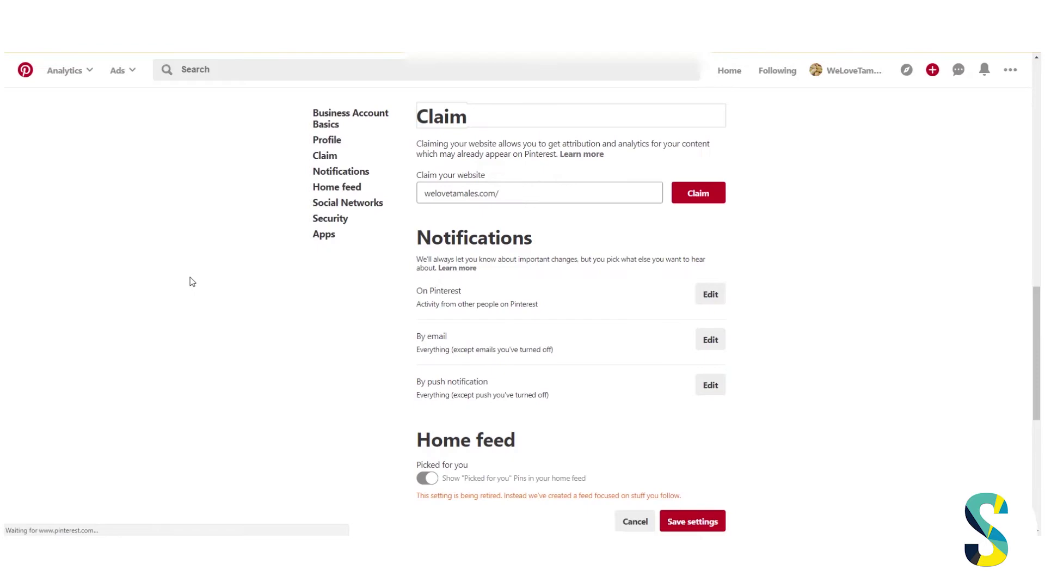
scroll(1001, 326, up, 15)
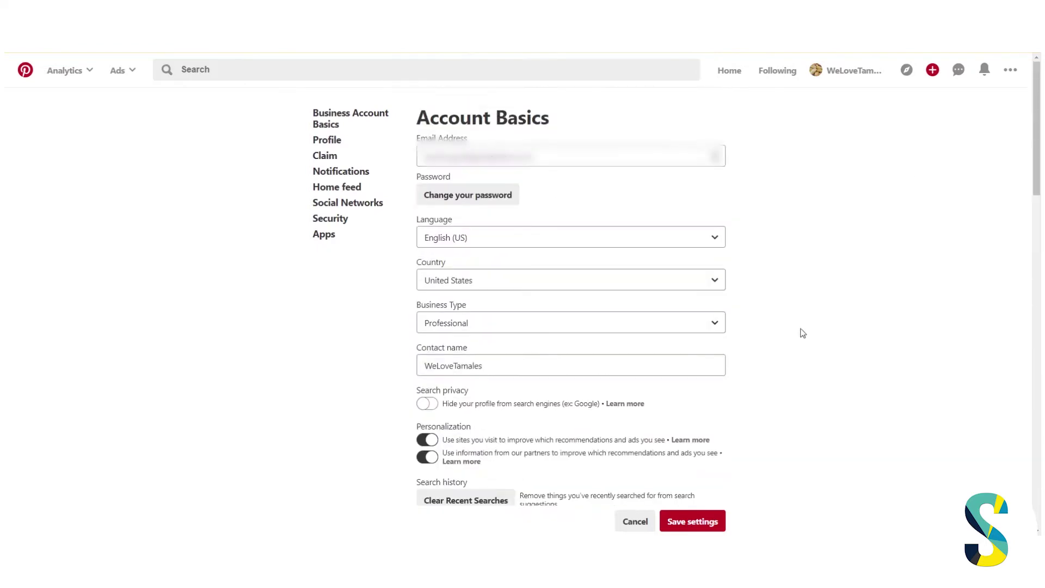
click(1005, 75)
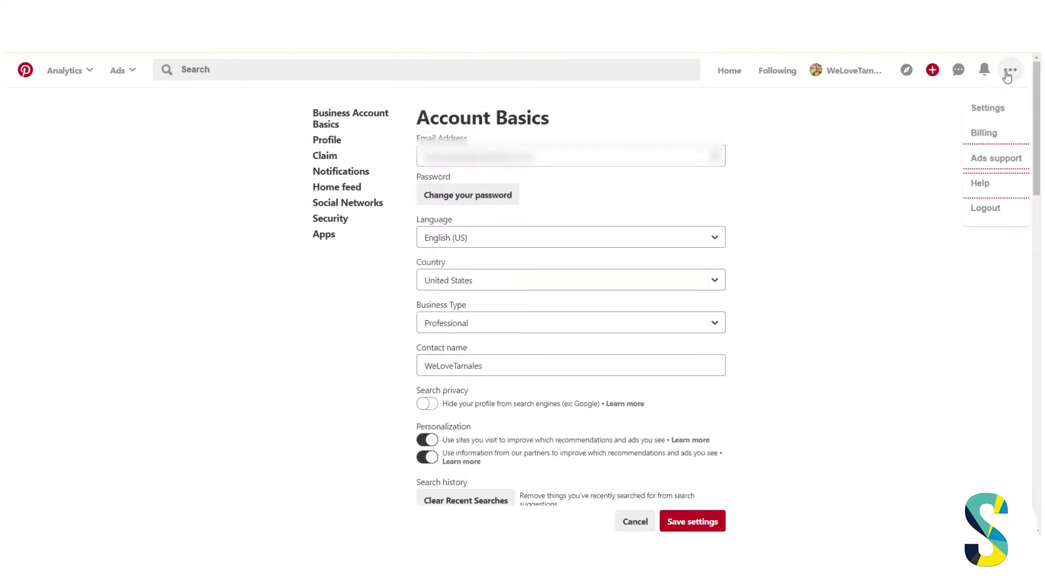
click(981, 107)
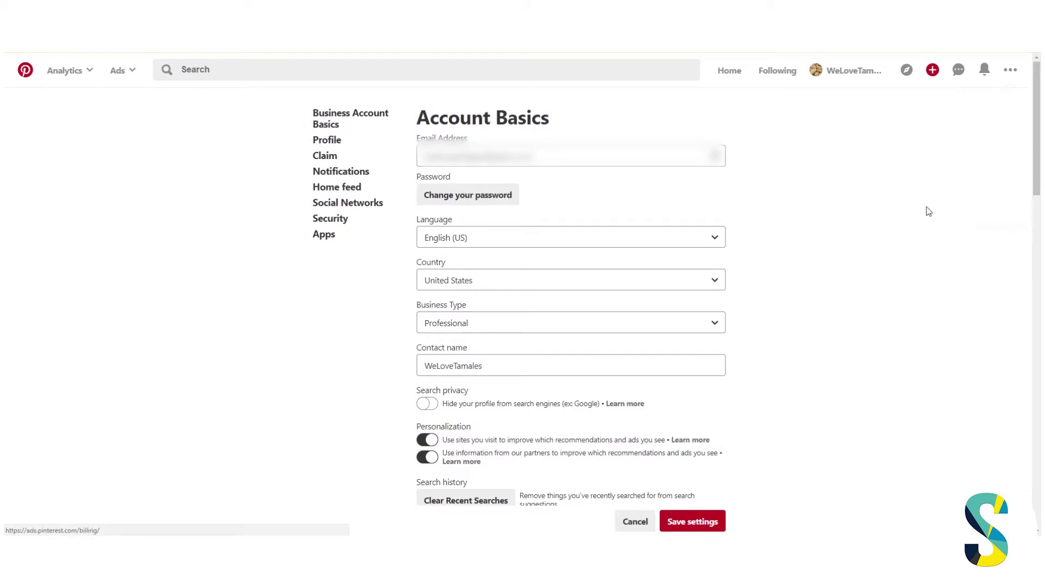
Edit the claim address to read welovetamales.com, removing the http prefix and trailing slash
scroll(575, 245, down, 4)
scroll(575, 246, down, 10)
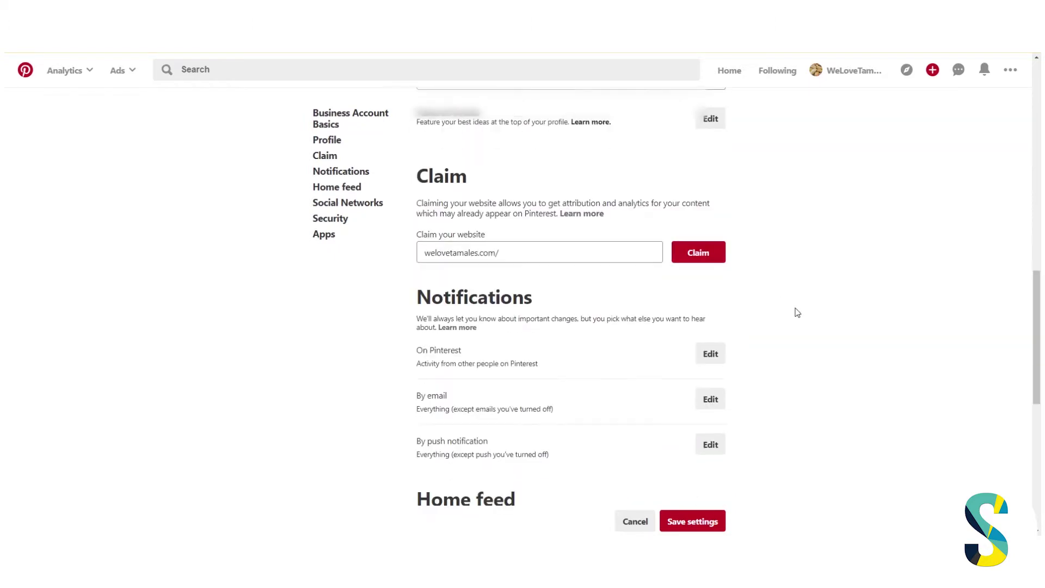
scroll(609, 158, up, 2)
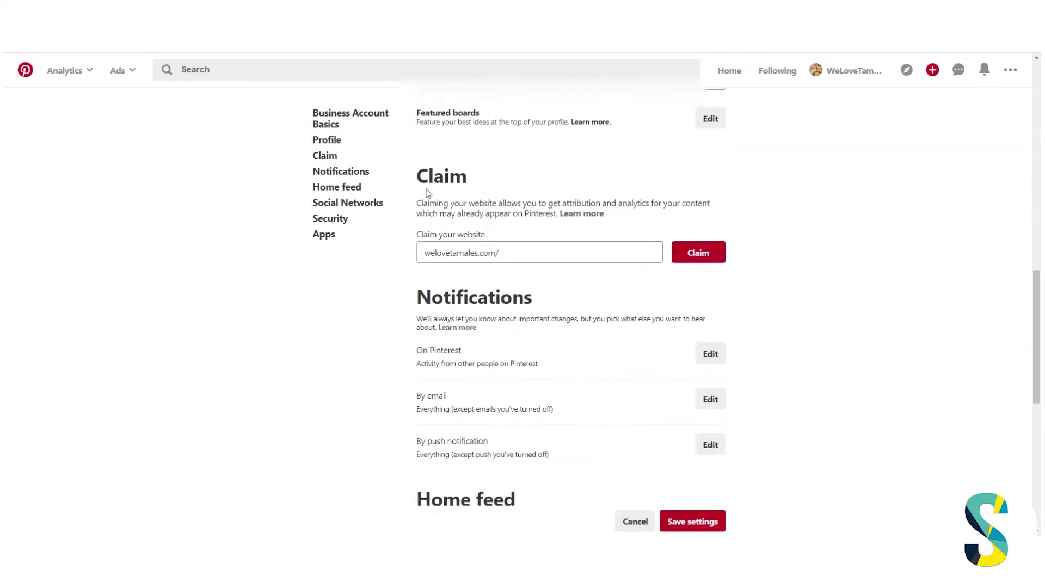
click(427, 255)
text(https)
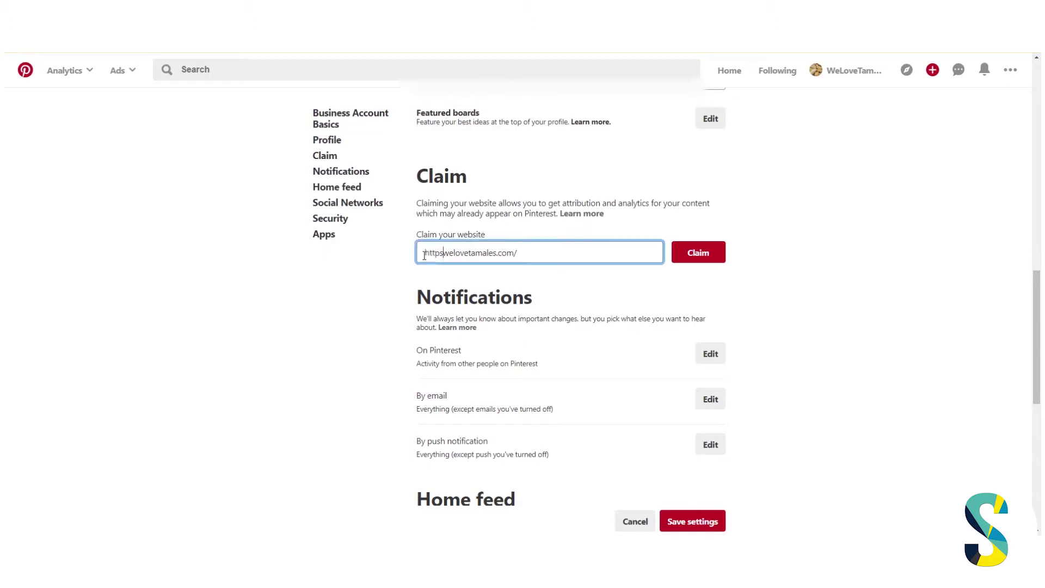
key(BackSpace)
key(BackSpace)
key(BackSpace)
key(BackSpace)
key(BackSpace)
key(End)
key(BackSpace)
Claim welovetamales.com with the Add HTML tag option and focus the shown meta tag
click(707, 257)
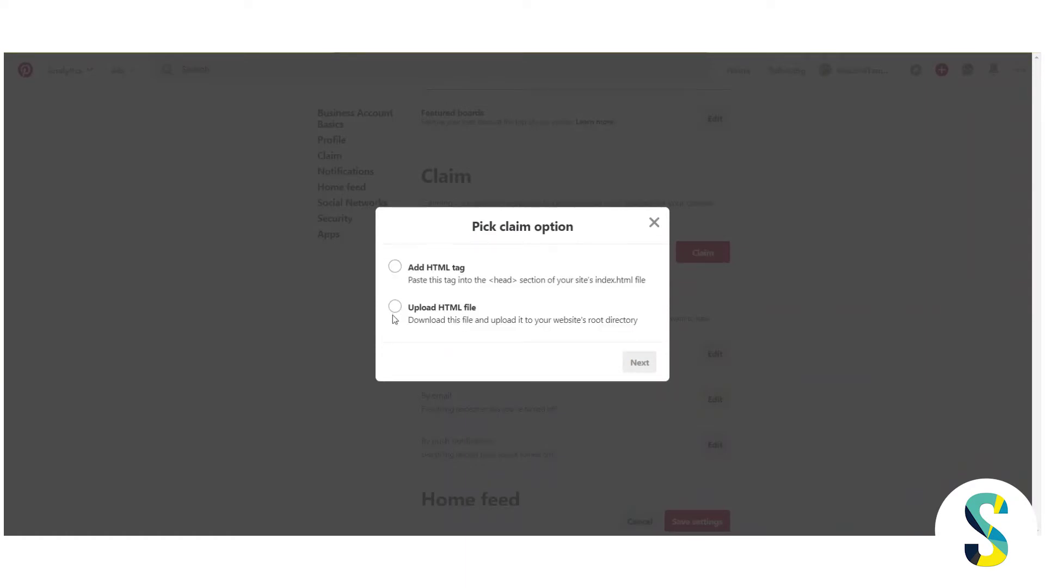
click(396, 268)
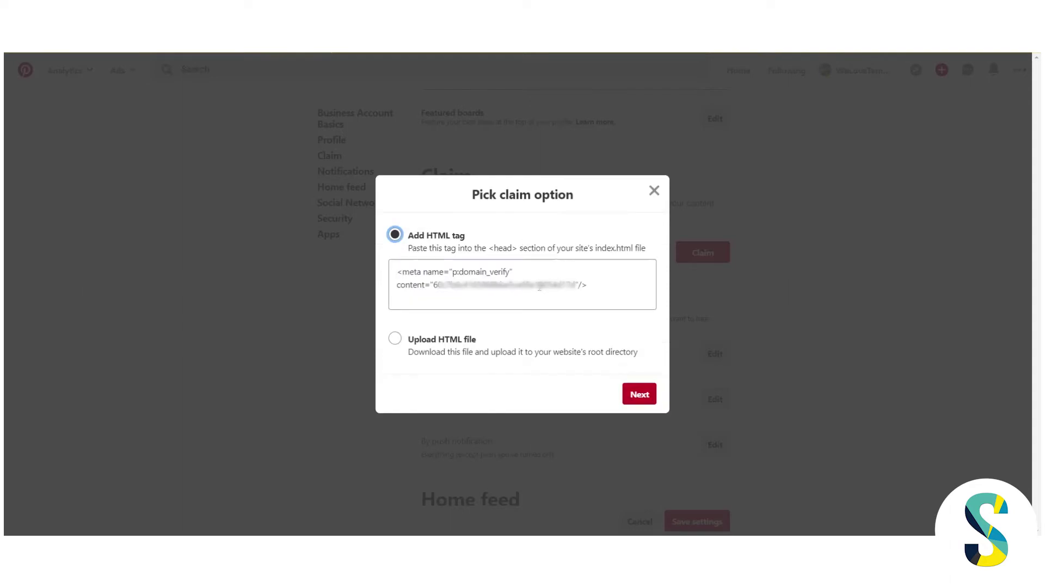
click(606, 284)
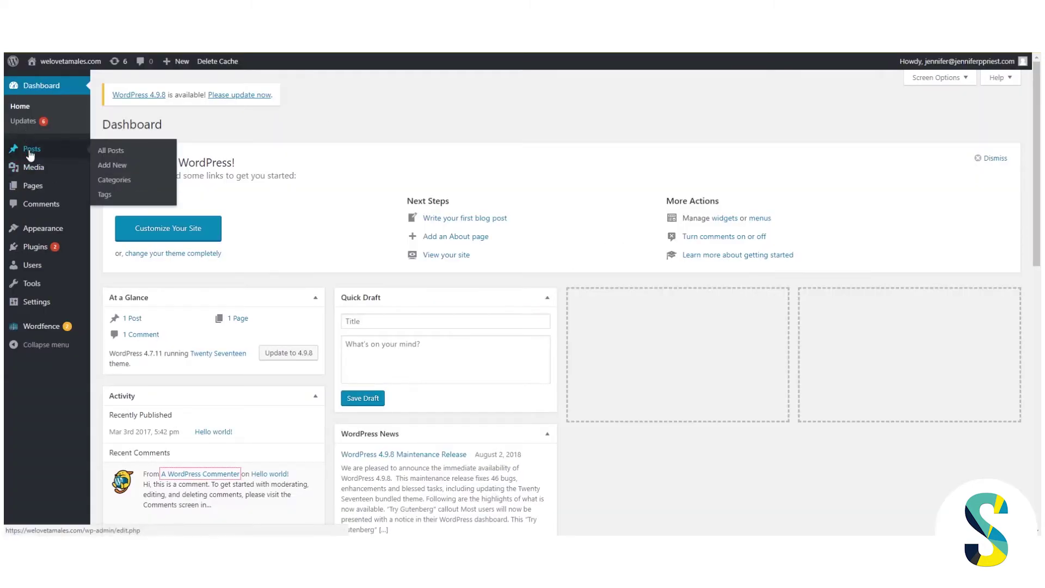
Go from Installed Plugins to the Add Plugins page and focus the plugin search box
mouse_move(34, 246)
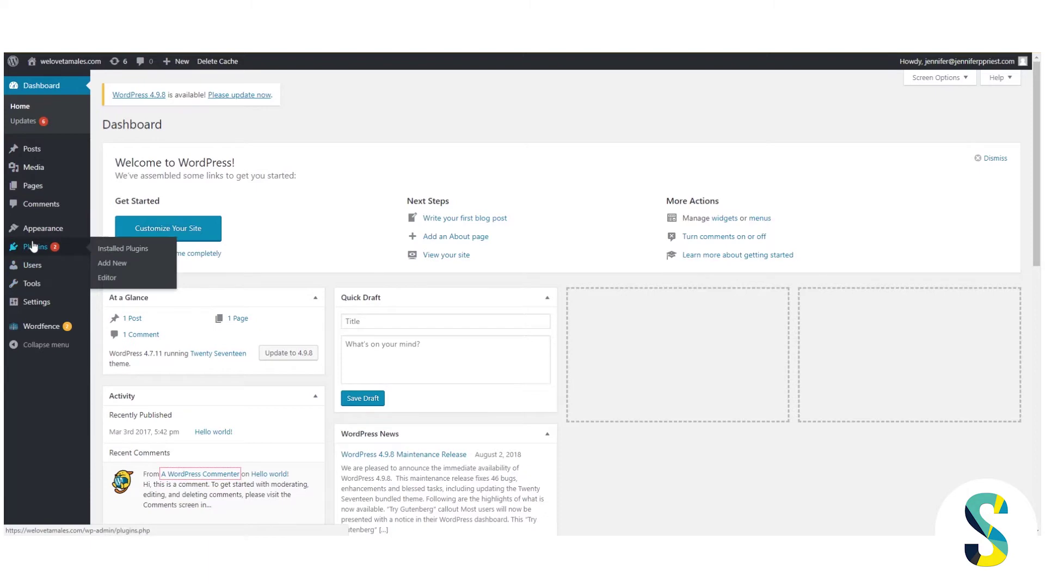
click(114, 250)
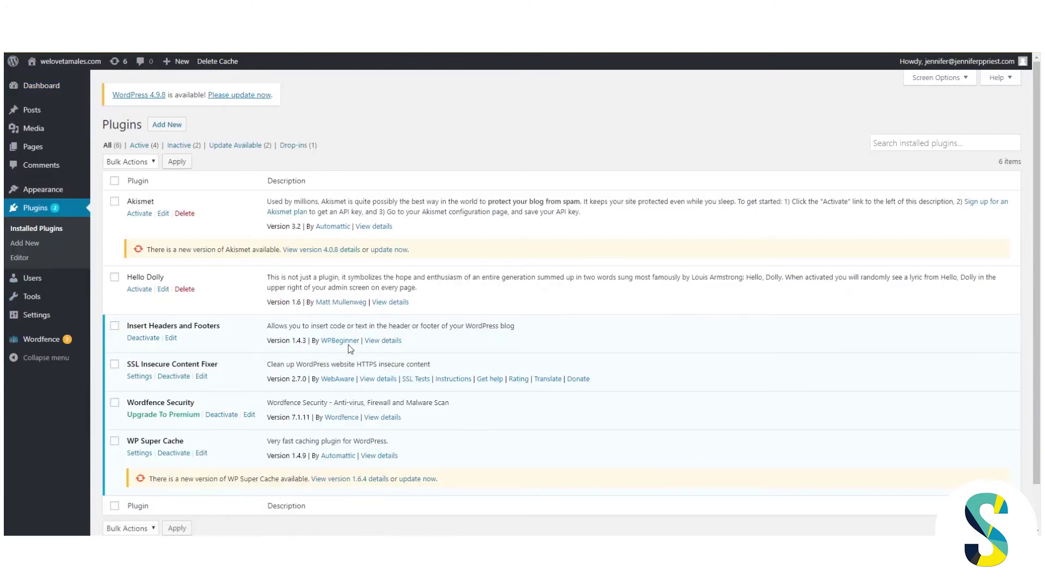
click(25, 242)
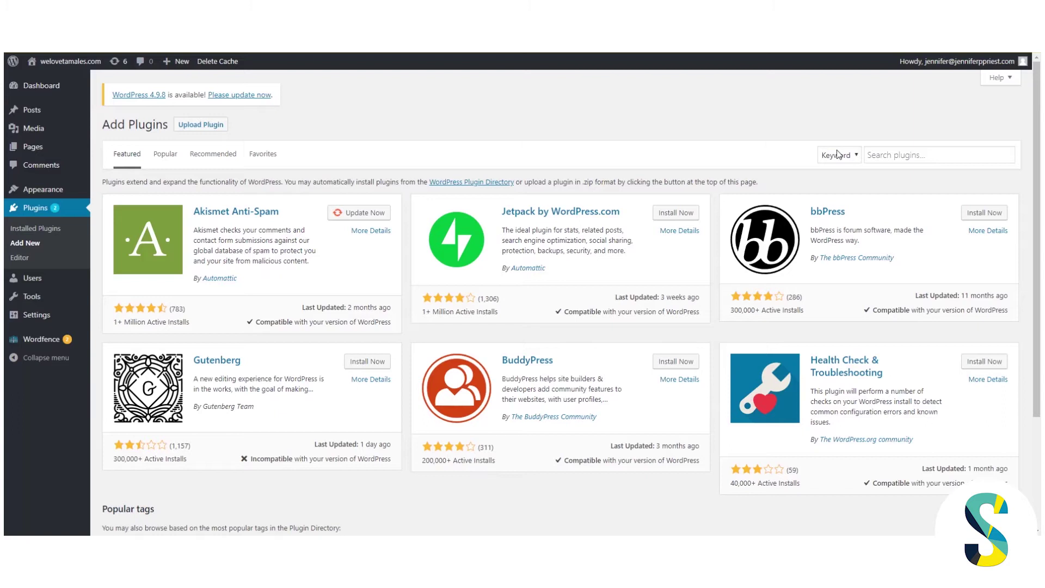
click(894, 155)
click(892, 155)
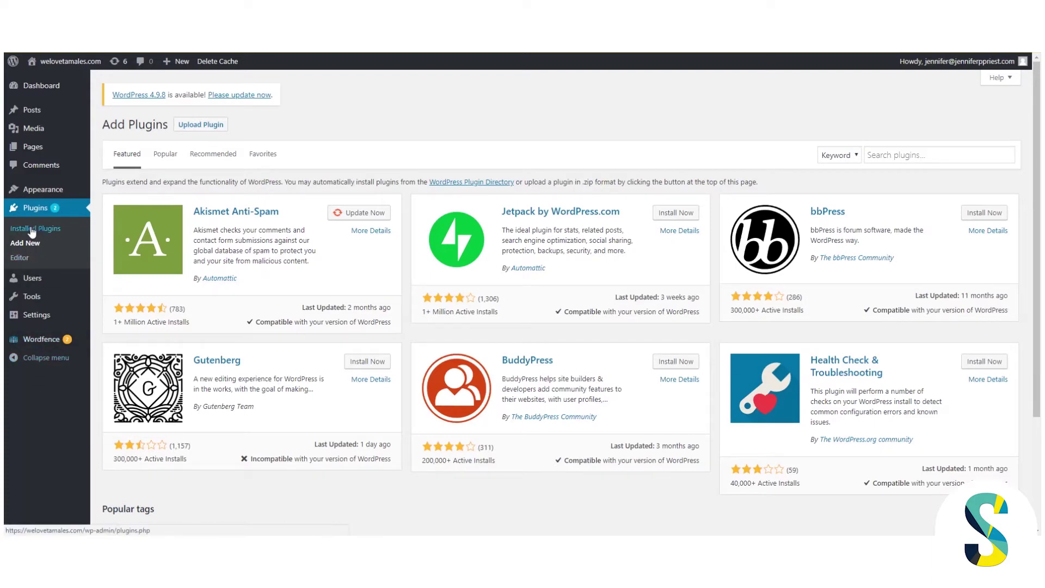
Return to Installed Plugins and review the five active plugins, including Insert Headers and Footers
click(42, 212)
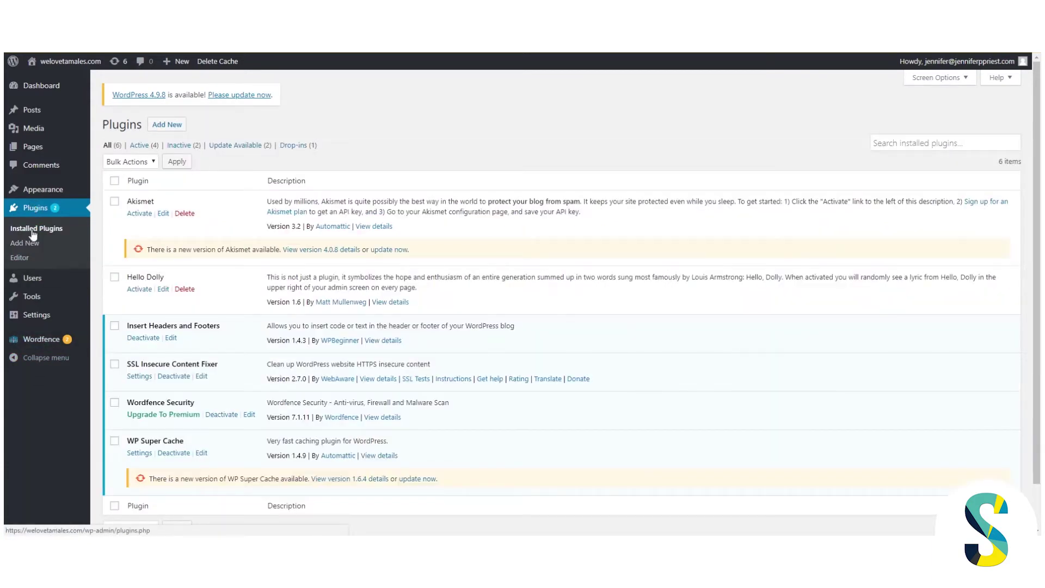
scroll(189, 251, down, 1)
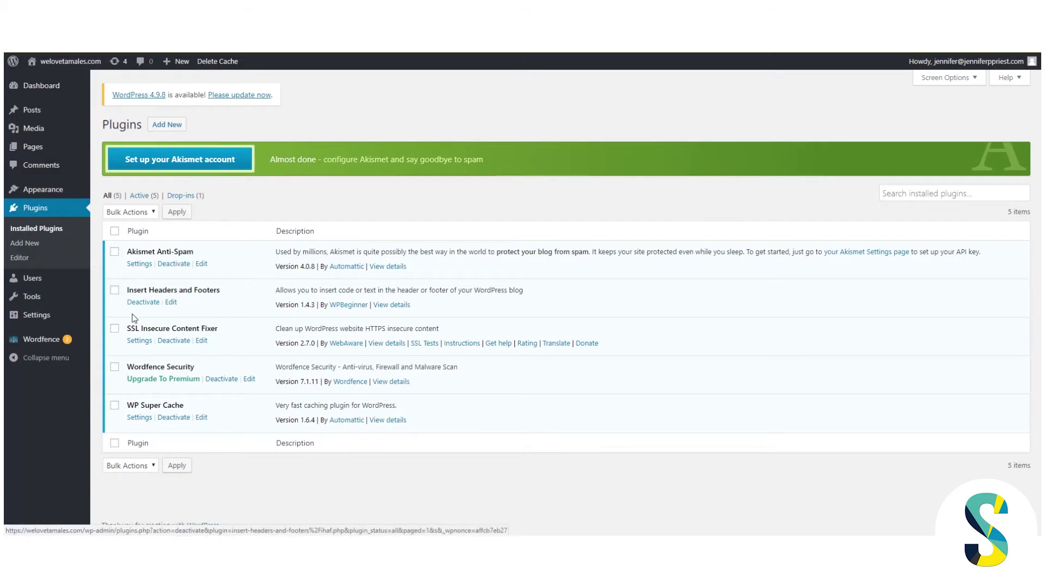
mouse_move(30, 318)
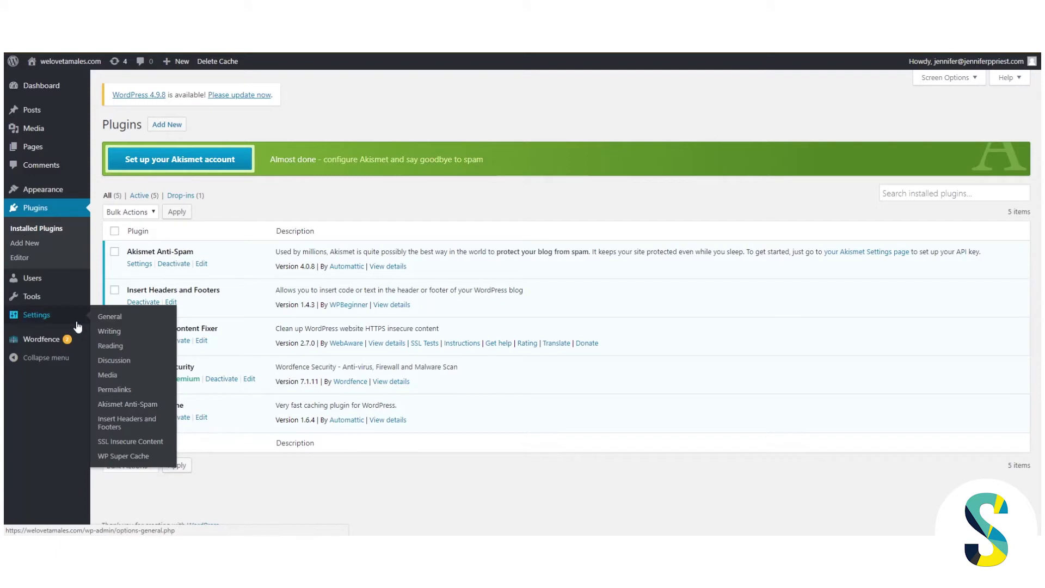
Open Settings > Insert Headers and Footers in the WordPress admin sidebar
click(116, 426)
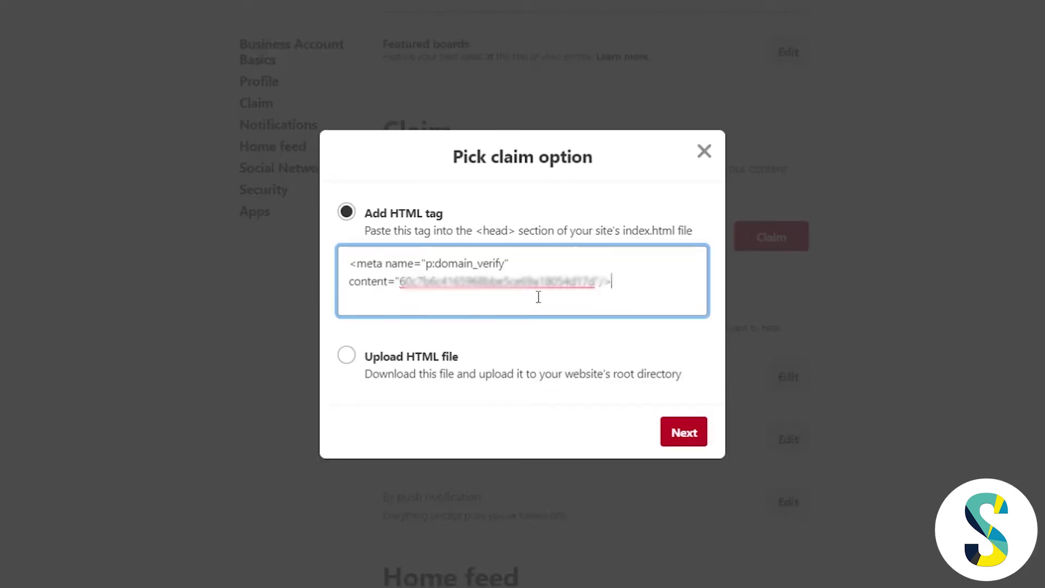
Copy the p:domain_verify meta tag and paste it into WordPress's Scripts in Header
drag(608, 292, 344, 257)
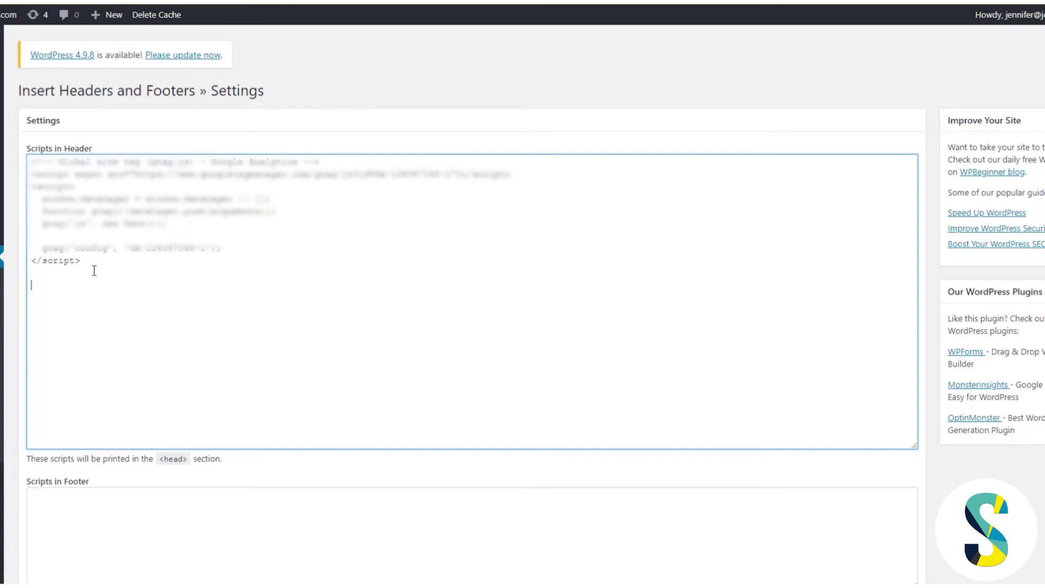
key(ctrl+v)
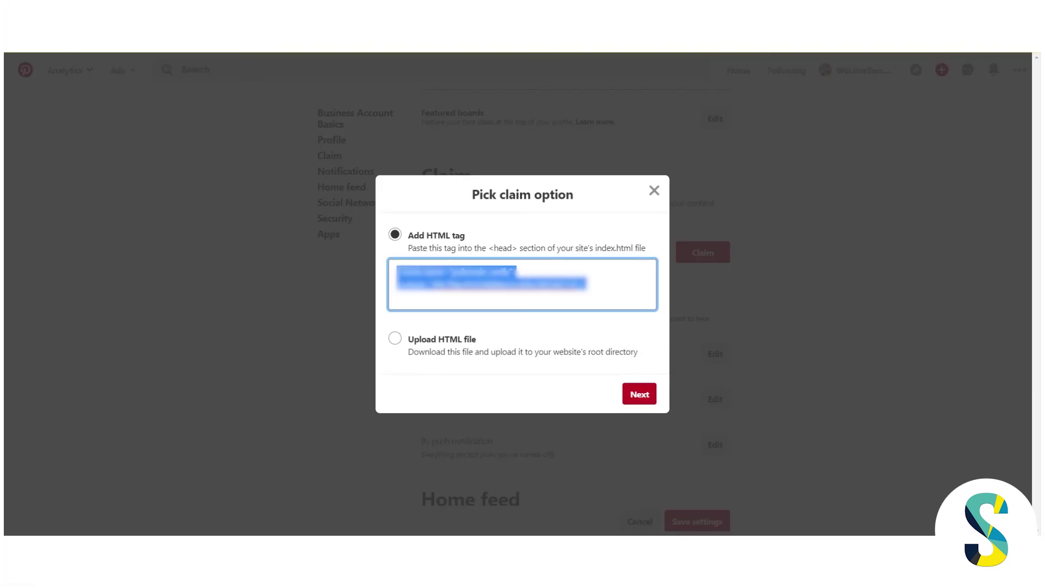
Advance the website claim past Pick claim option to the Submit for review step
click(639, 396)
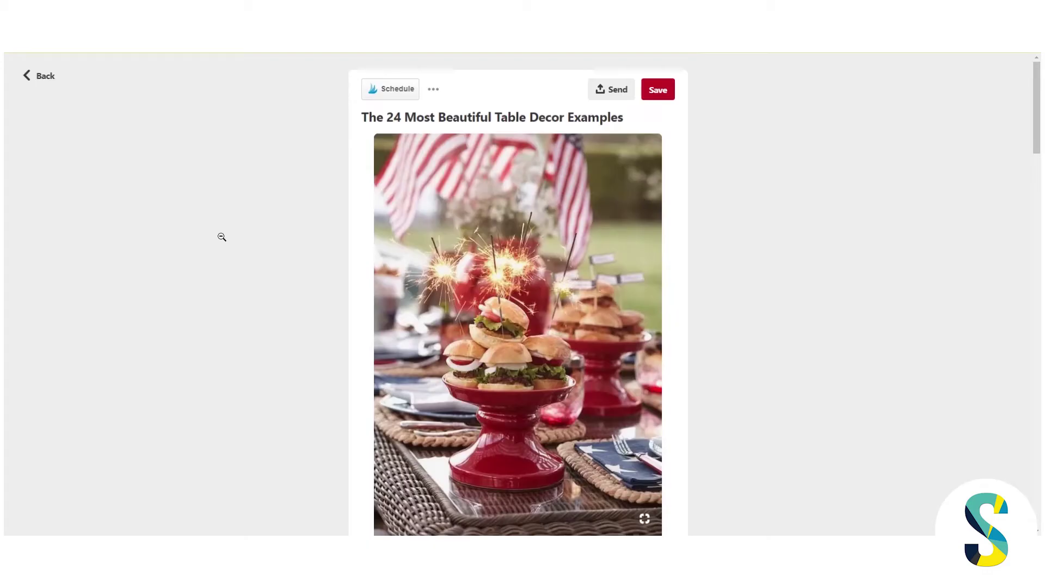
Scroll through the table decor pin's image, mostbeautifulthings.net description and comments
scroll(226, 230, down, 1)
scroll(231, 231, down, 5)
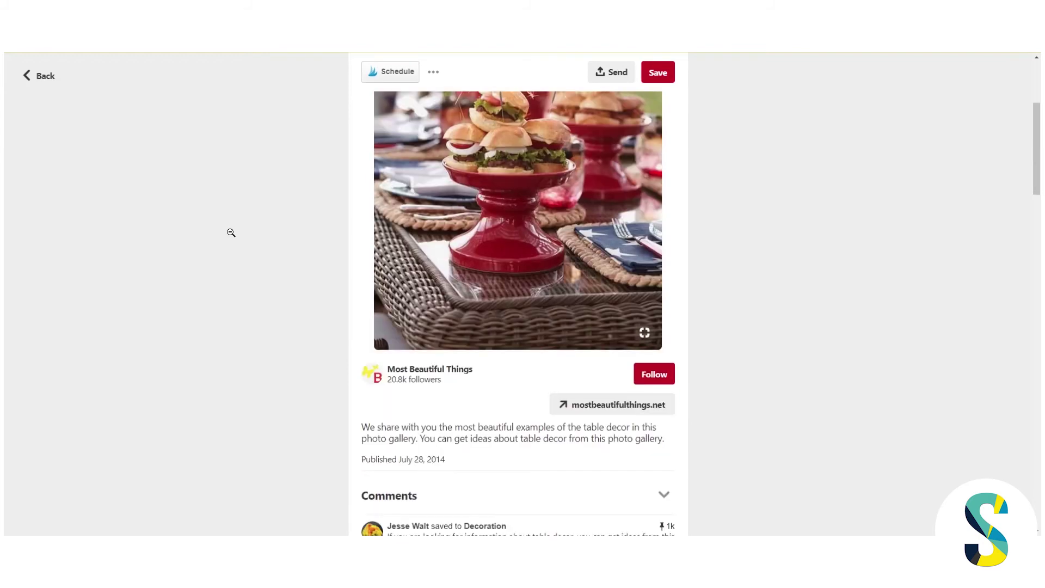
mouse_move(415, 218)
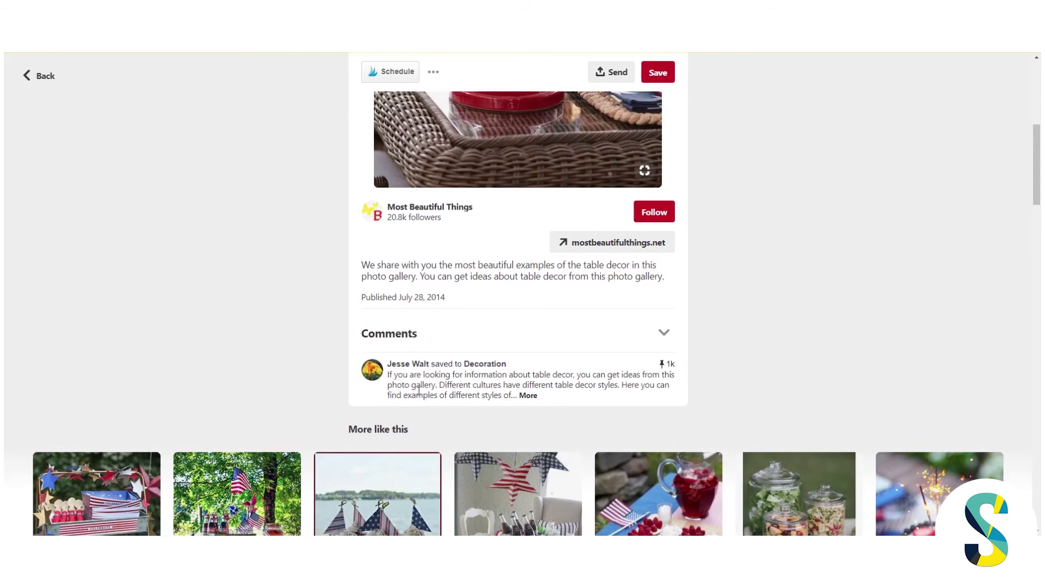
scroll(418, 390, up, 5)
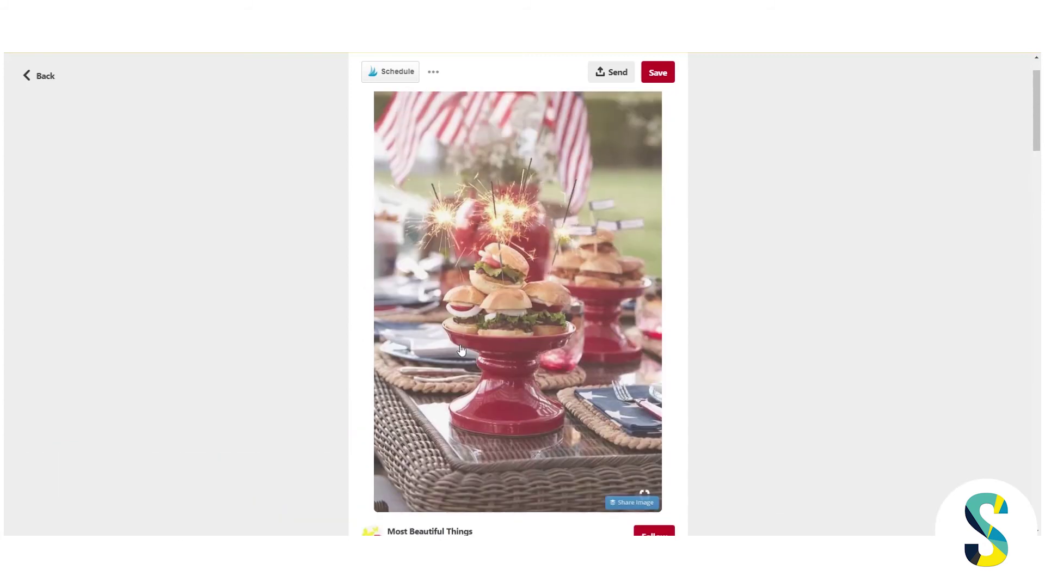
scroll(461, 349, down, 3)
mouse_move(383, 370)
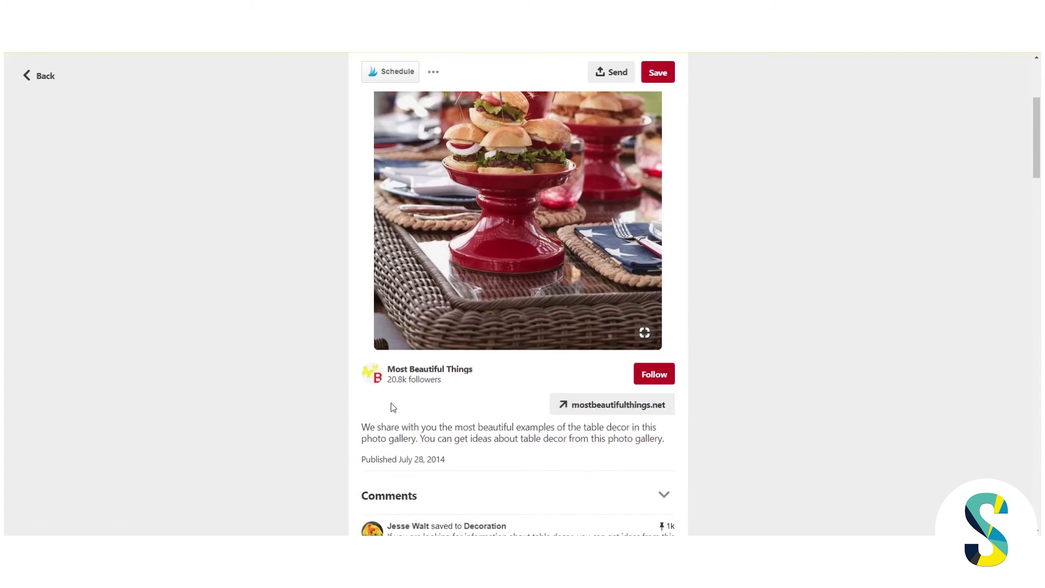
scroll(423, 407, down, 3)
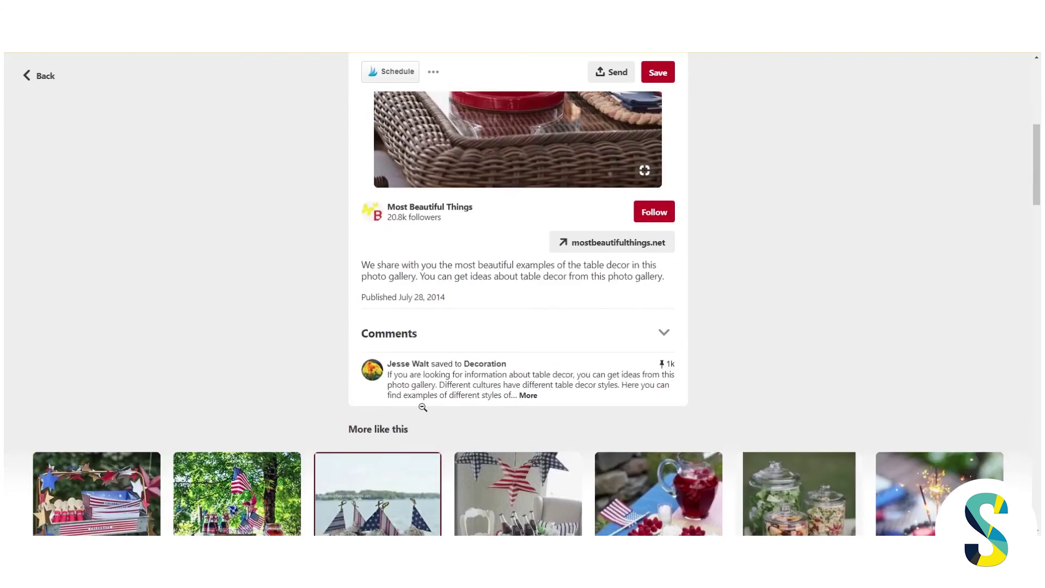
scroll(430, 400, up, 1)
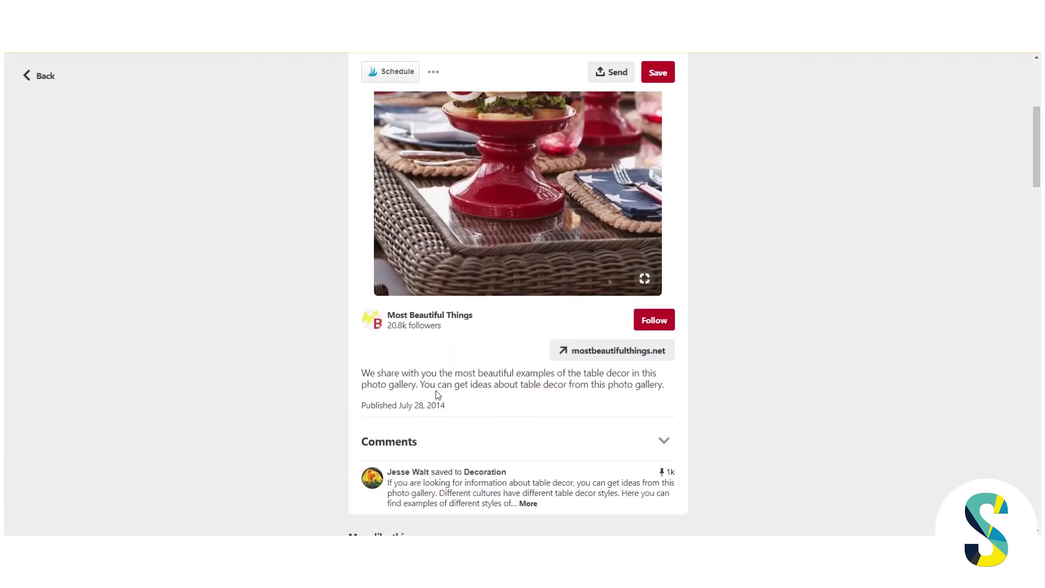